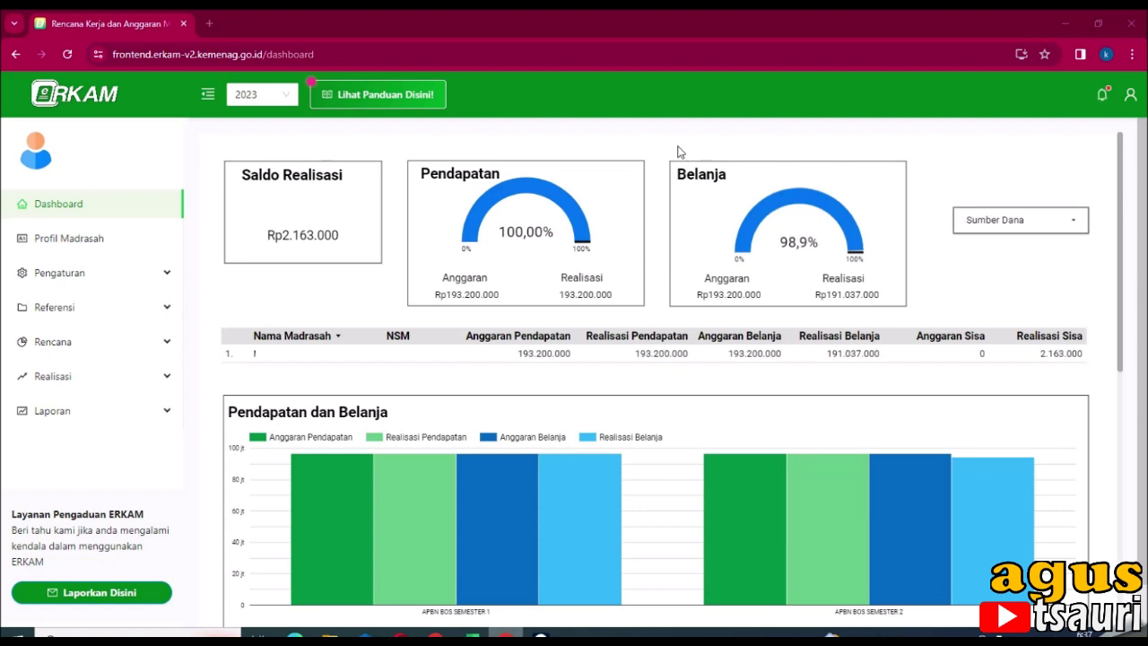
- Open Realisasi > Pengeluaran Kegiatan in a second tab, keeping the dashboard in the first
{"action": "left_click", "coordinate": [162, 379]}
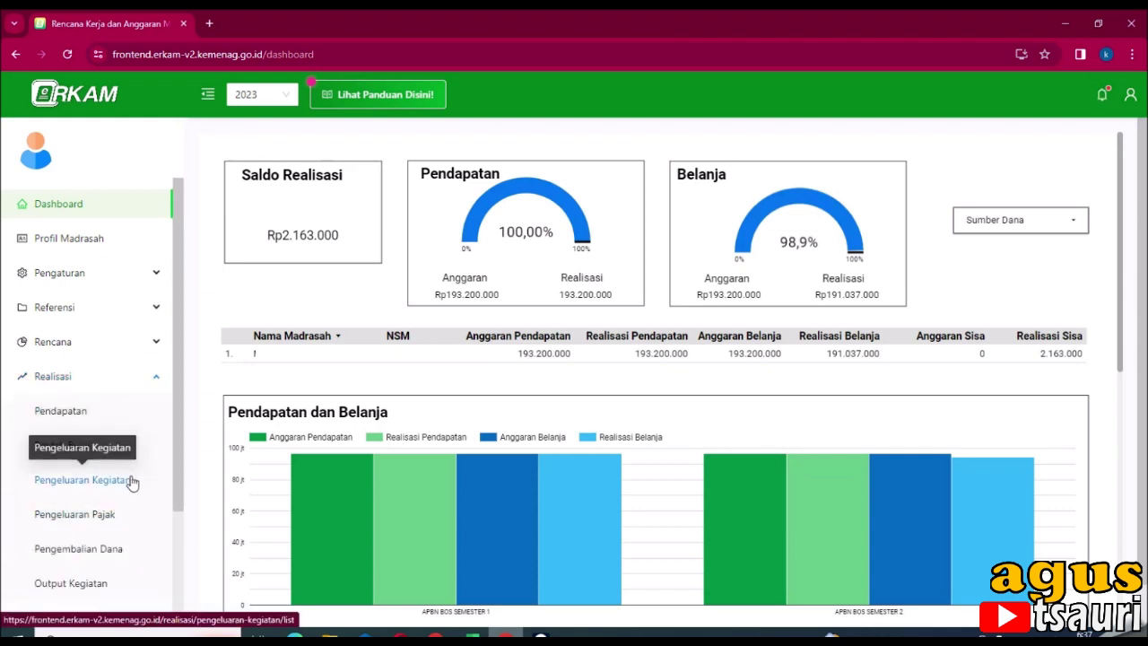
{"action": "right_click", "coordinate": [132, 483]}
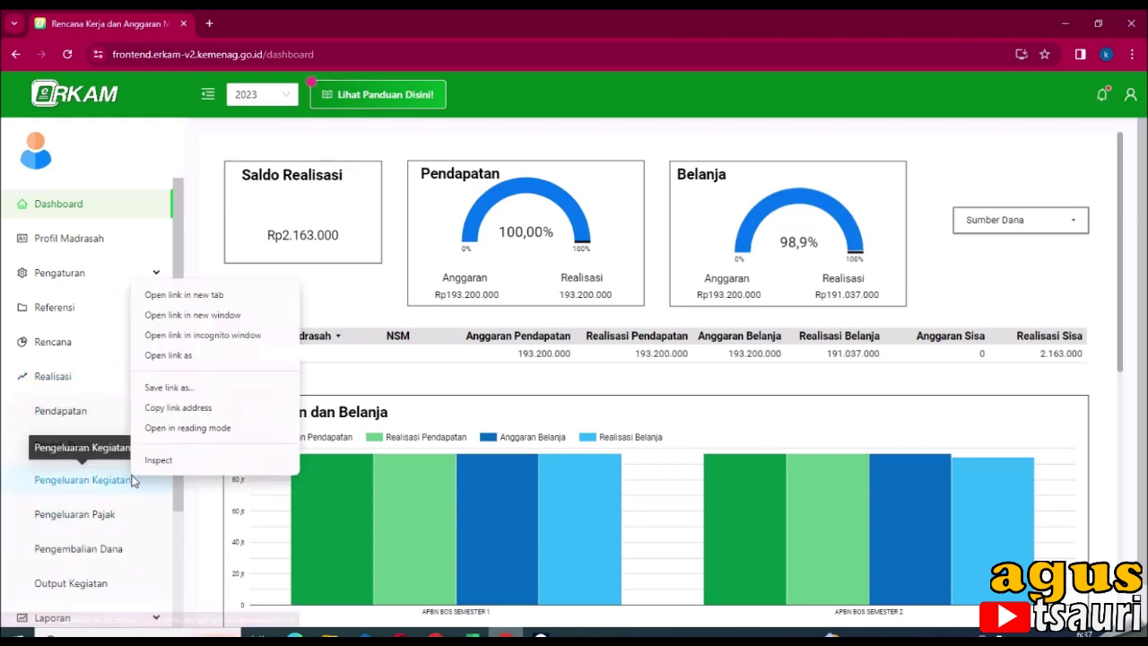
{"action": "left_click", "coordinate": [236, 296]}
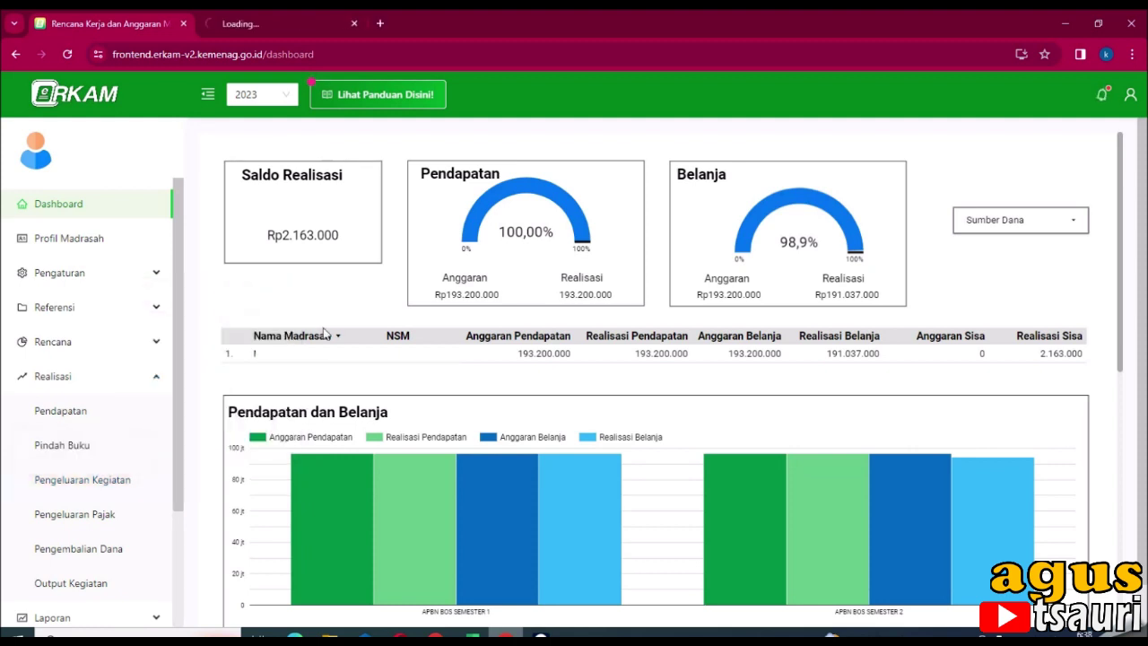
{"action": "left_click", "coordinate": [289, 27]}
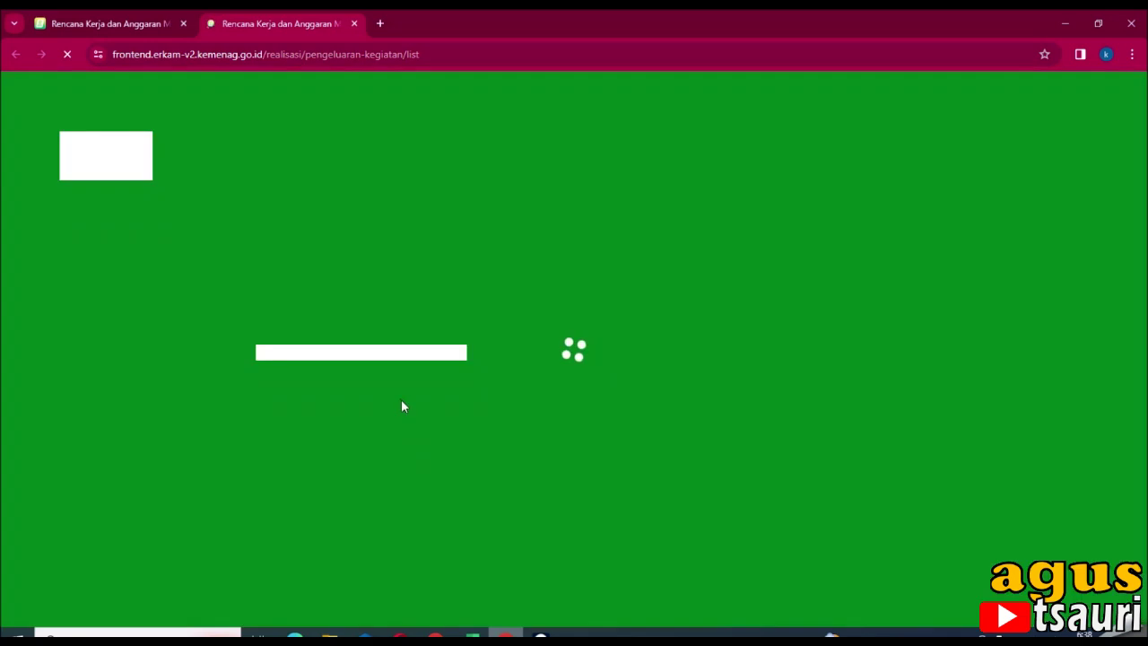
{"action": "left_click", "coordinate": [89, 25]}
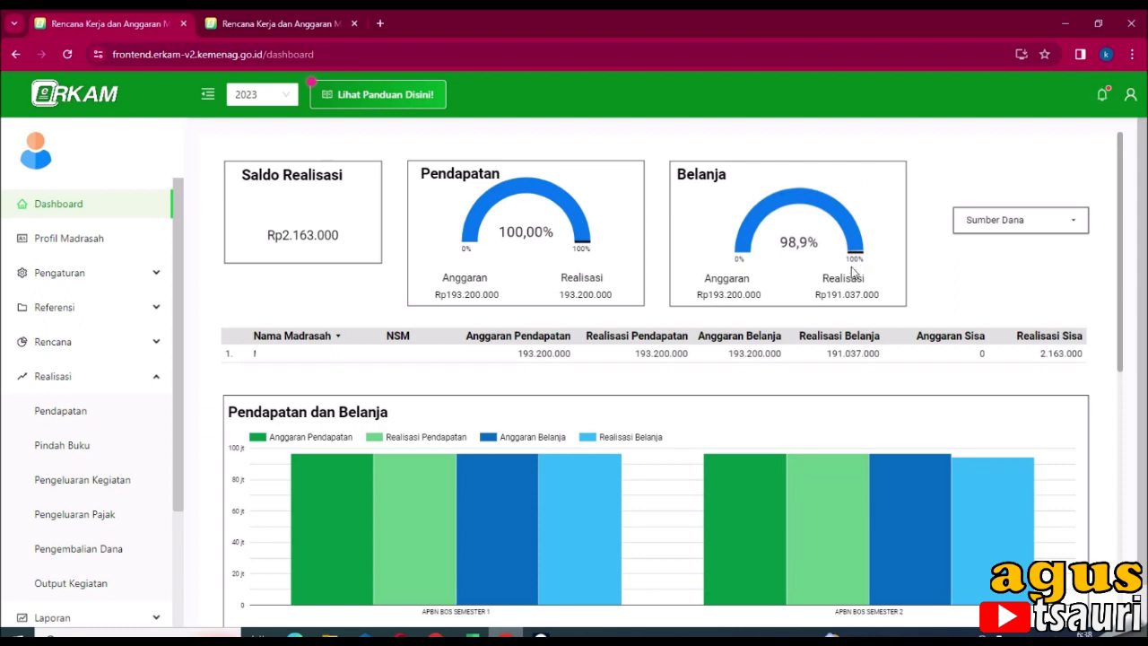
{"action": "left_click", "coordinate": [269, 23]}
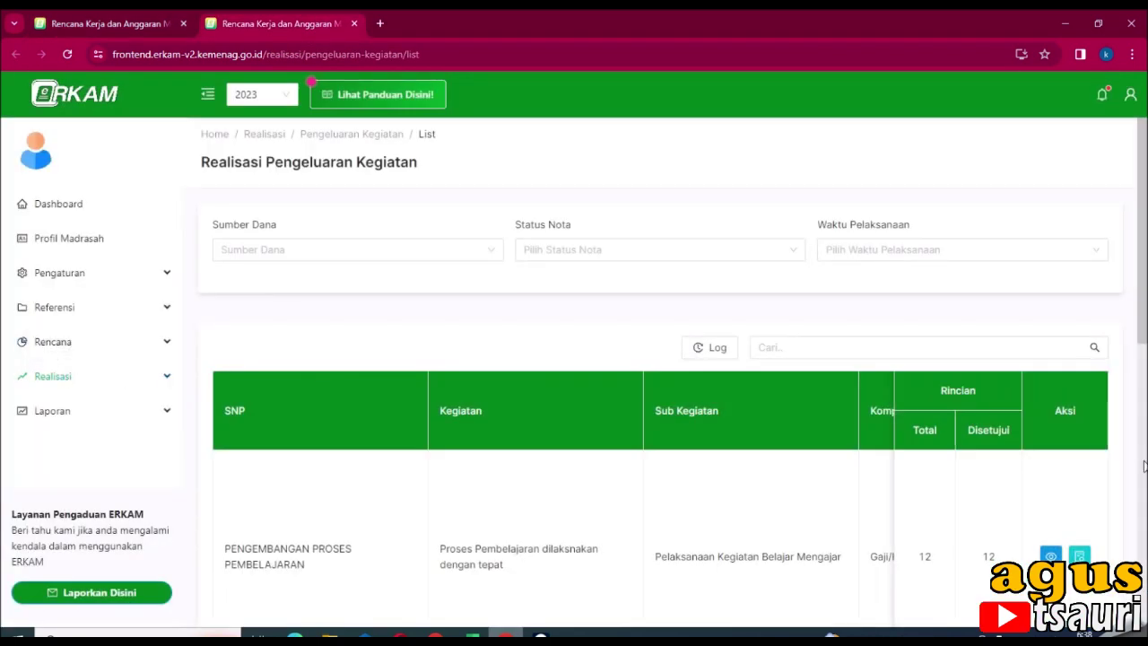
{"action": "scroll", "coordinate": [1082, 426], "scroll_direction": "down", "scroll_amount": 3}
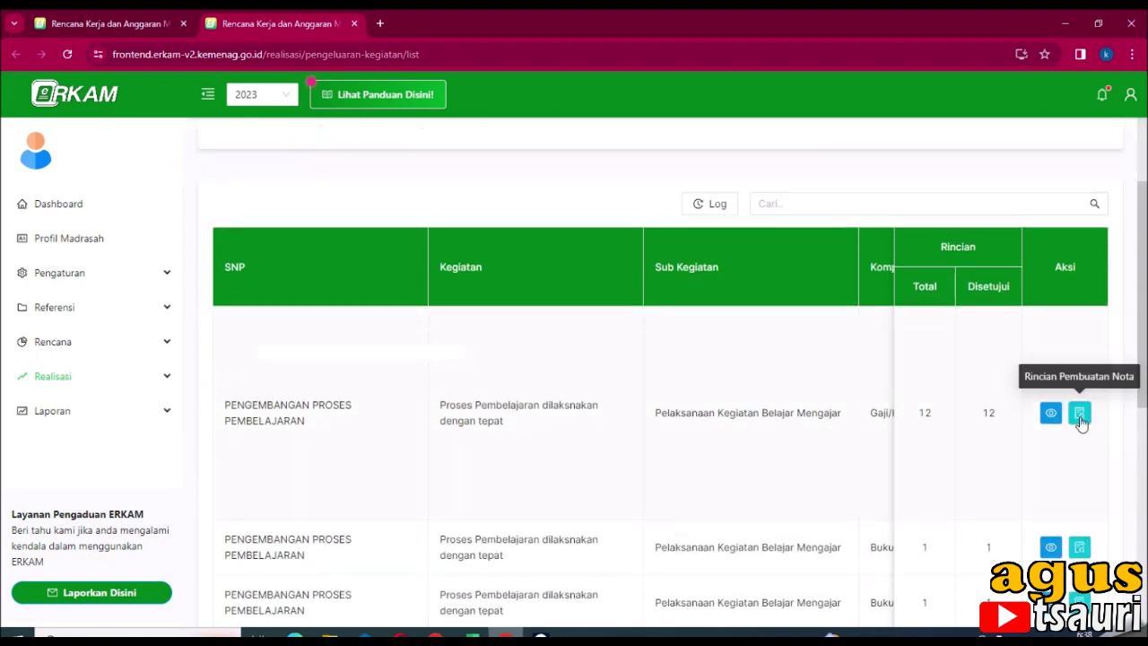
- Open the first activity's Rincian Pembuatan Nota and expand its BKU breakdown: Rp 193.200.000 in and out, Saldo Rp 0
{"action": "left_click", "coordinate": [1080, 415]}
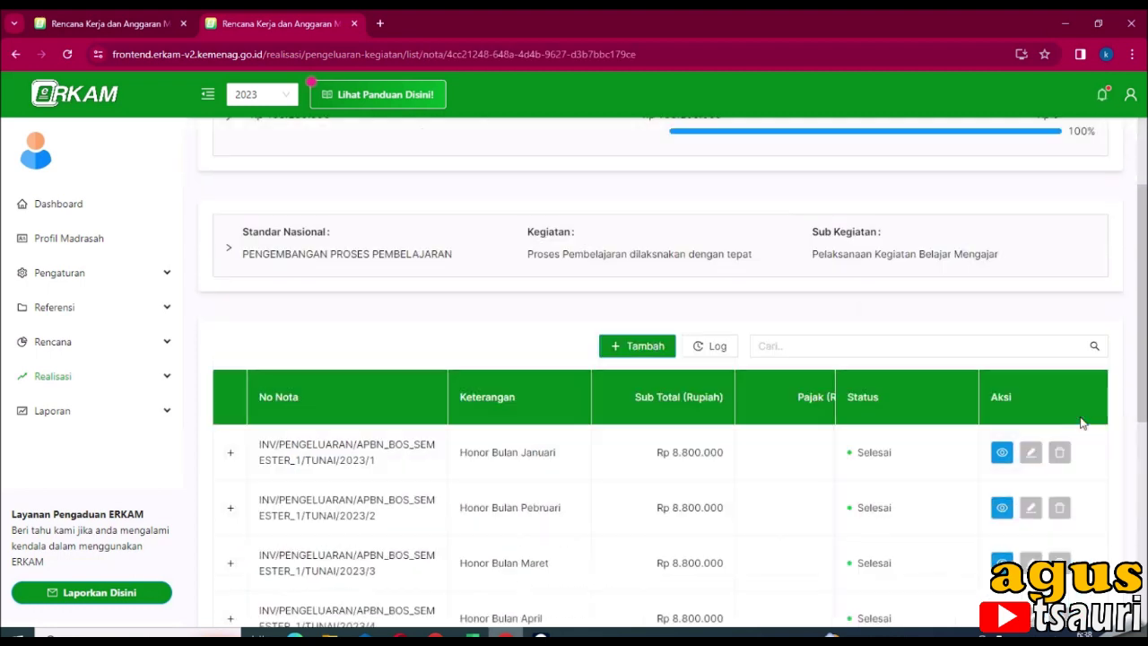
{"action": "scroll", "coordinate": [936, 336], "scroll_direction": "up", "scroll_amount": 2}
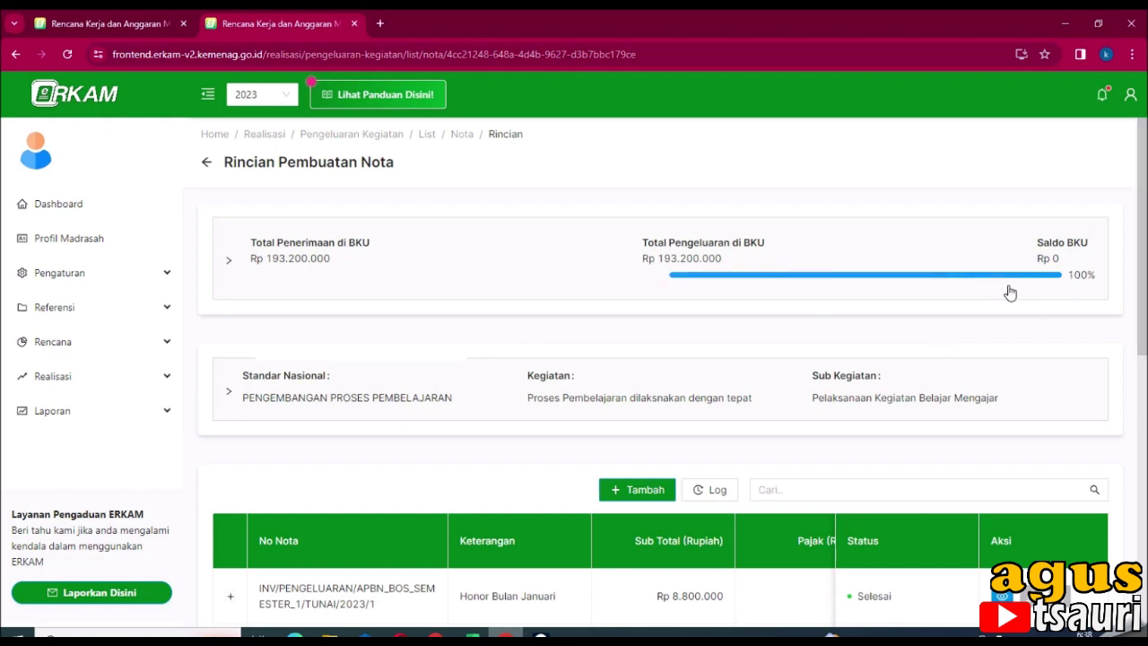
{"action": "left_click", "coordinate": [231, 265]}
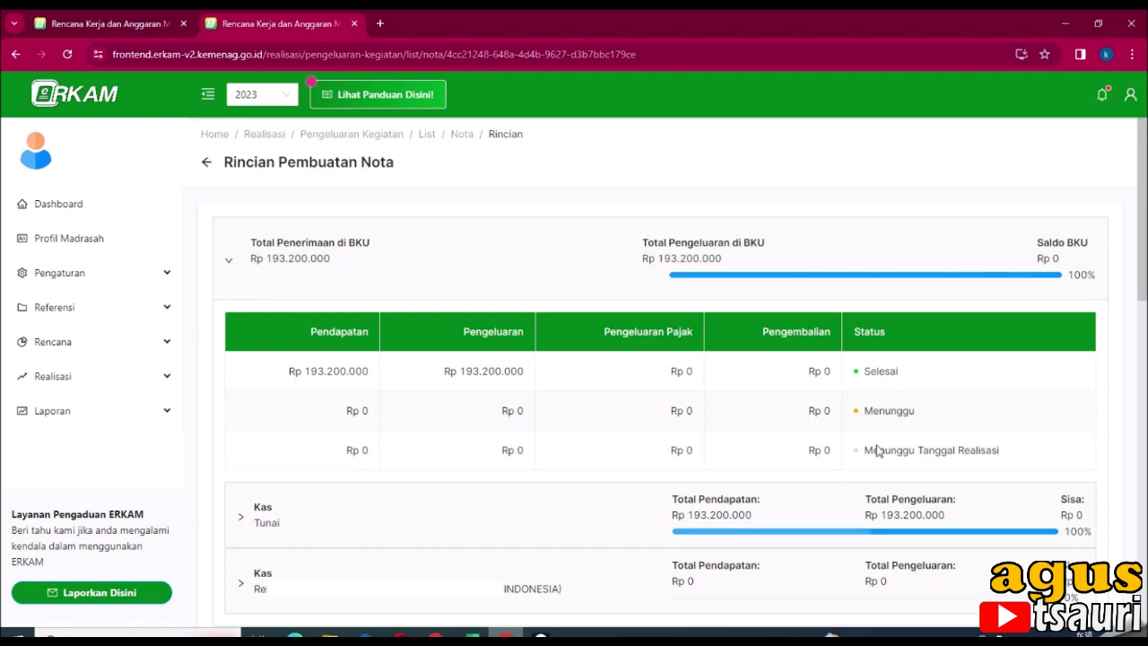
{"action": "scroll", "coordinate": [882, 454], "scroll_direction": "down", "scroll_amount": 1}
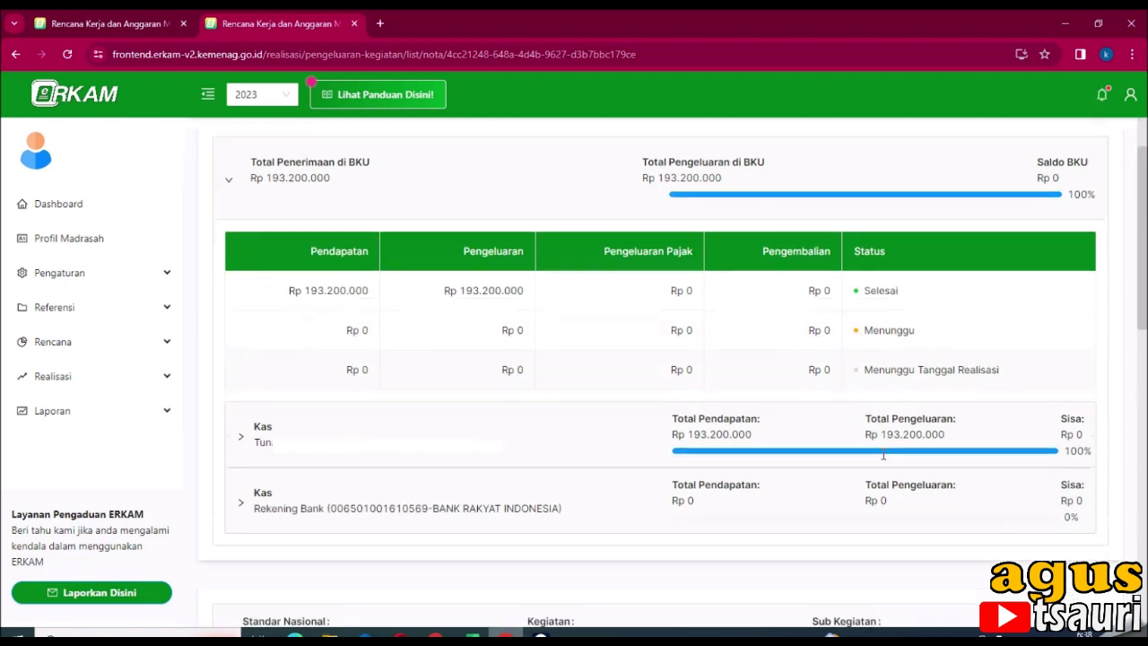
{"action": "scroll", "coordinate": [883, 455], "scroll_direction": "down", "scroll_amount": 1}
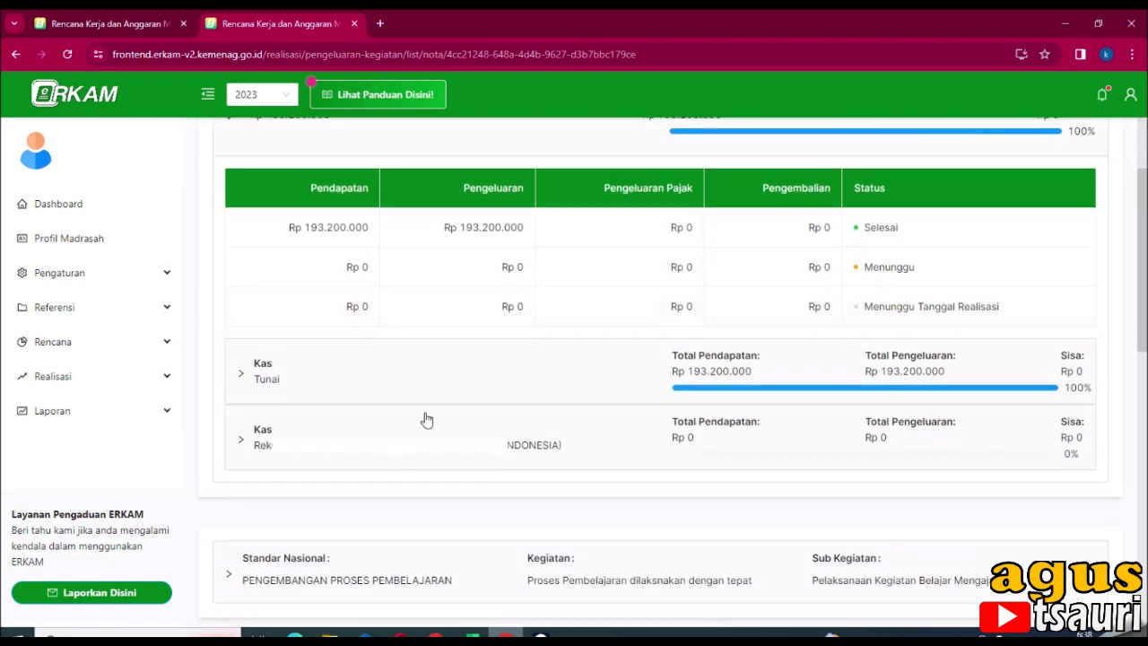
{"action": "scroll", "coordinate": [427, 420], "scroll_direction": "up", "scroll_amount": 2}
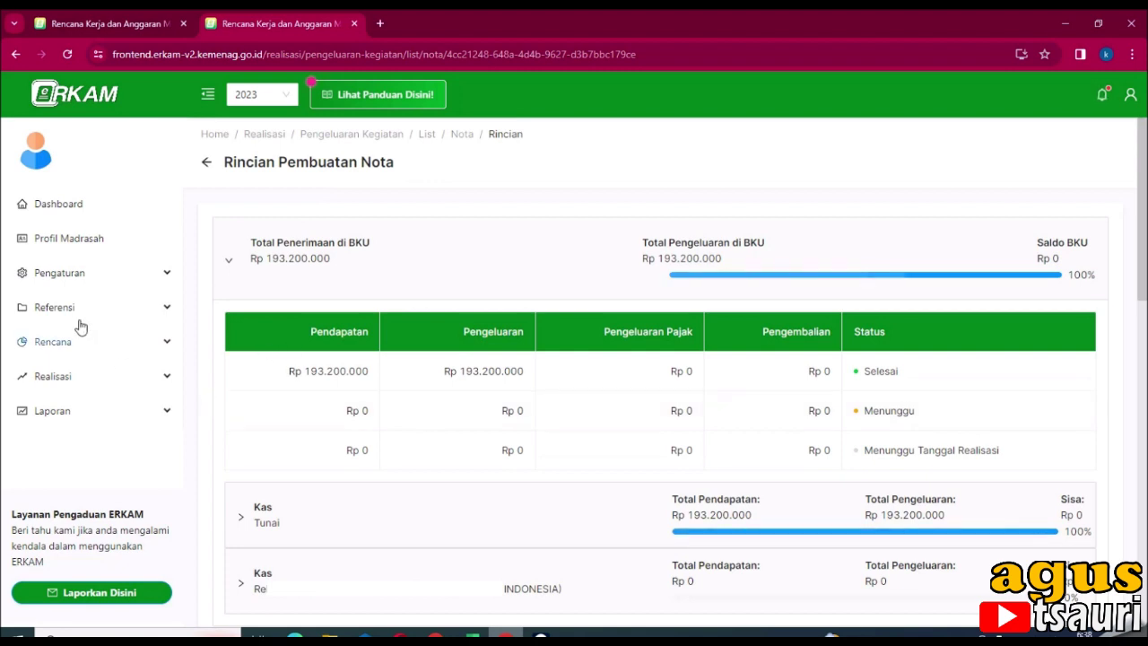
- Reload the dashboard tab to show Saldo Realisasi Rp0 and Belanja at 100,00%
{"action": "left_click", "coordinate": [125, 26]}
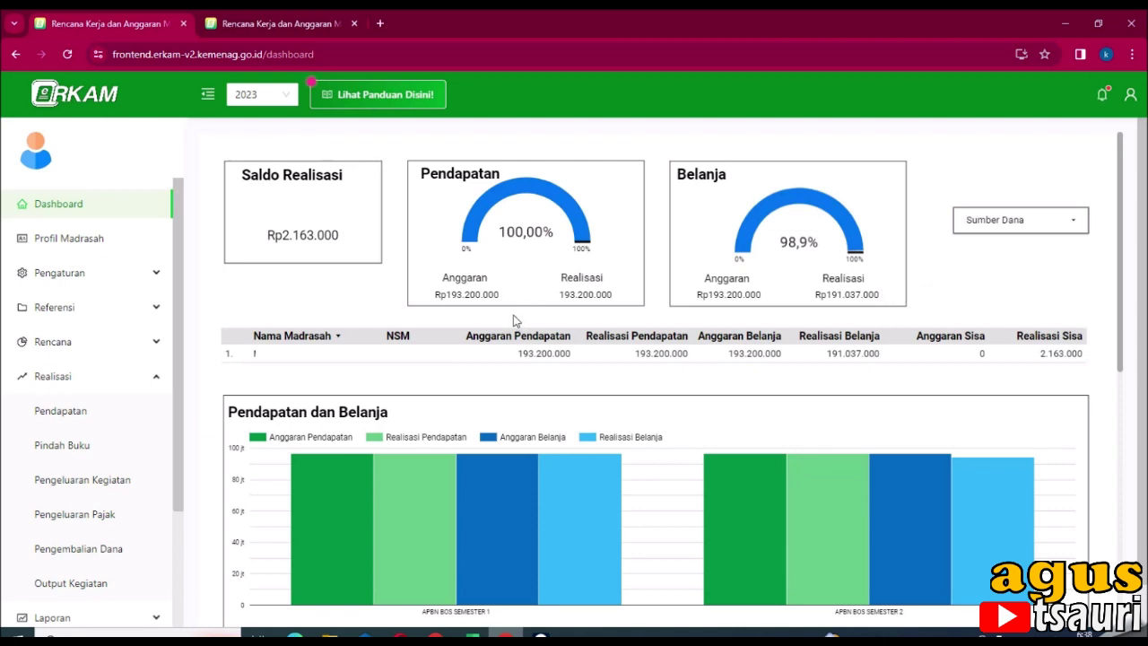
{"action": "left_click", "coordinate": [66, 55]}
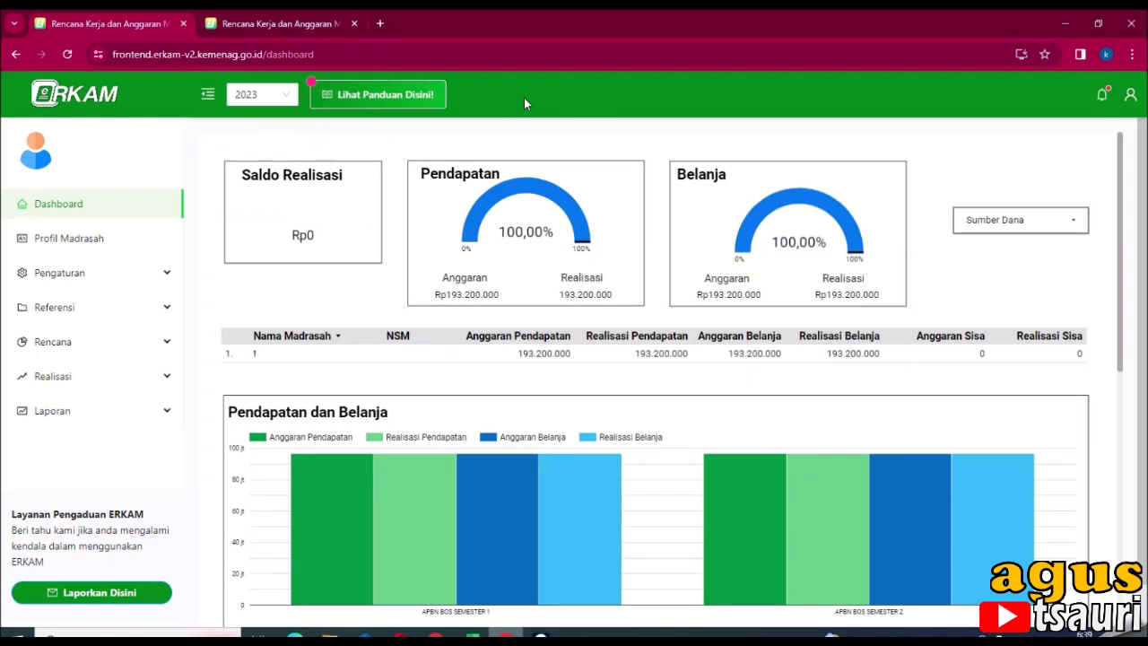
- Back on the Rincian Pembuatan Nota tab, collapse the BKU breakdown, leaving Saldo BKU Rp 0 visible
{"action": "left_click", "coordinate": [258, 25]}
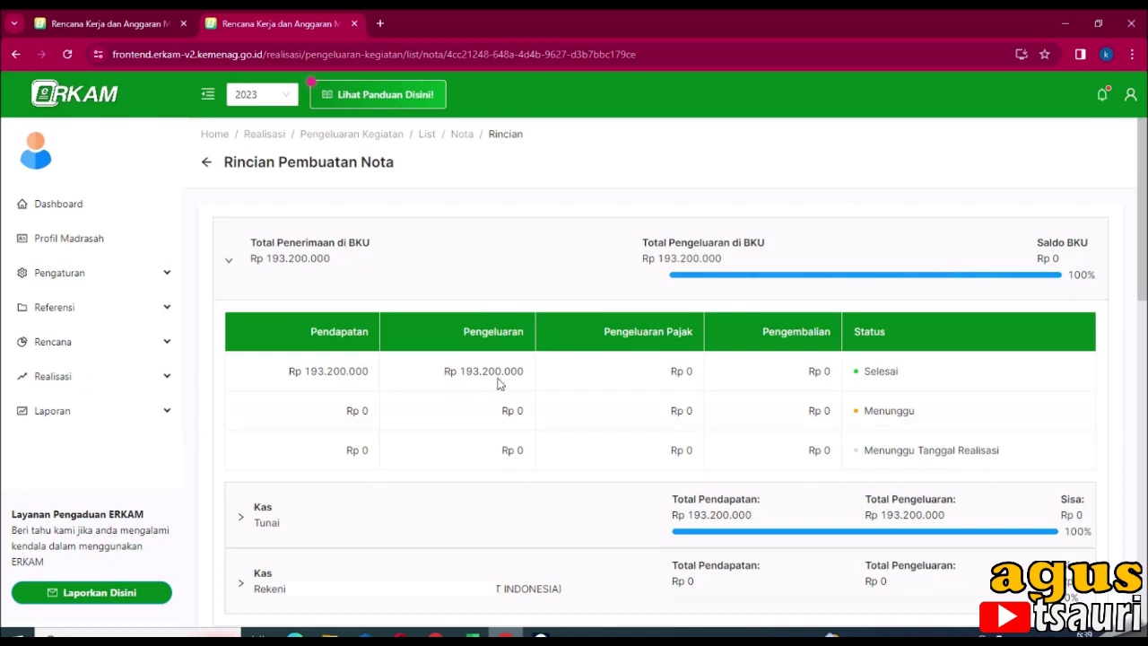
{"action": "left_click", "coordinate": [228, 261]}
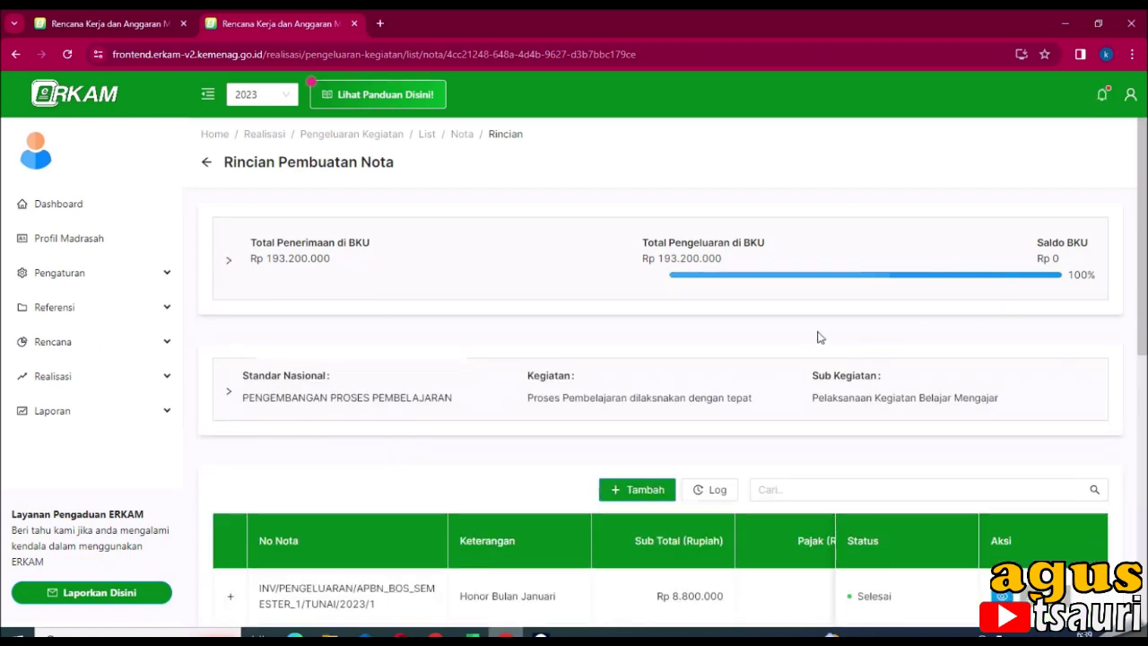